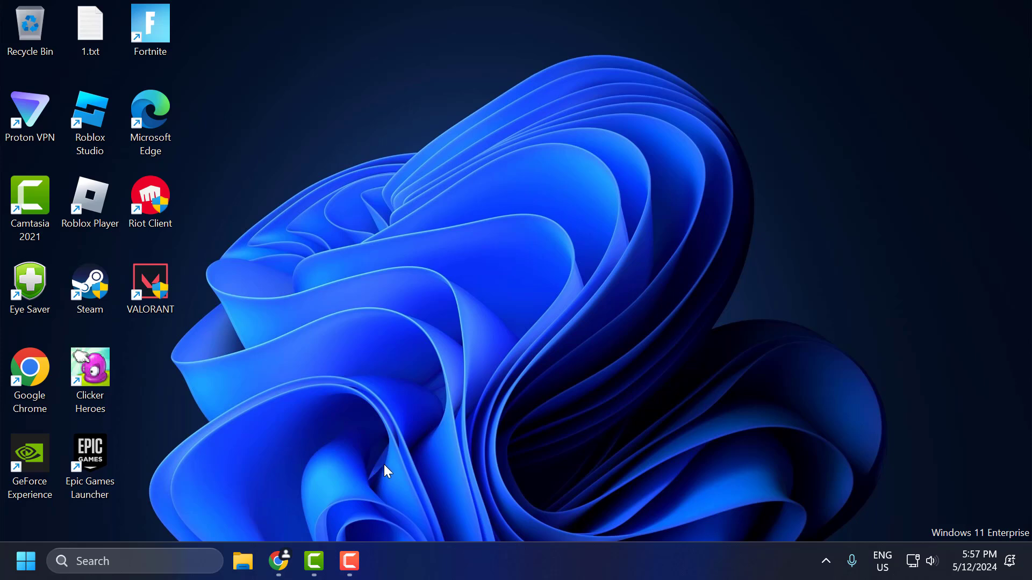
# - In Chrome Settings, go to Privacy and security > Third-party cookies and scroll to the site data link
pyautogui.moveTo(291, 546)
pyautogui.click(305, 499)
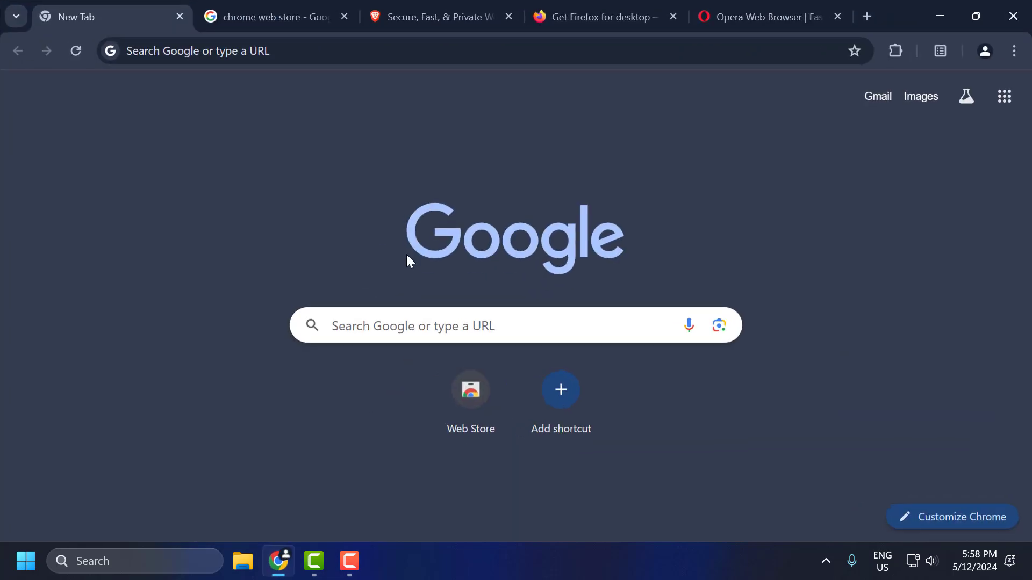
pyautogui.click(1010, 55)
pyautogui.scroll(-3, 869, 301)
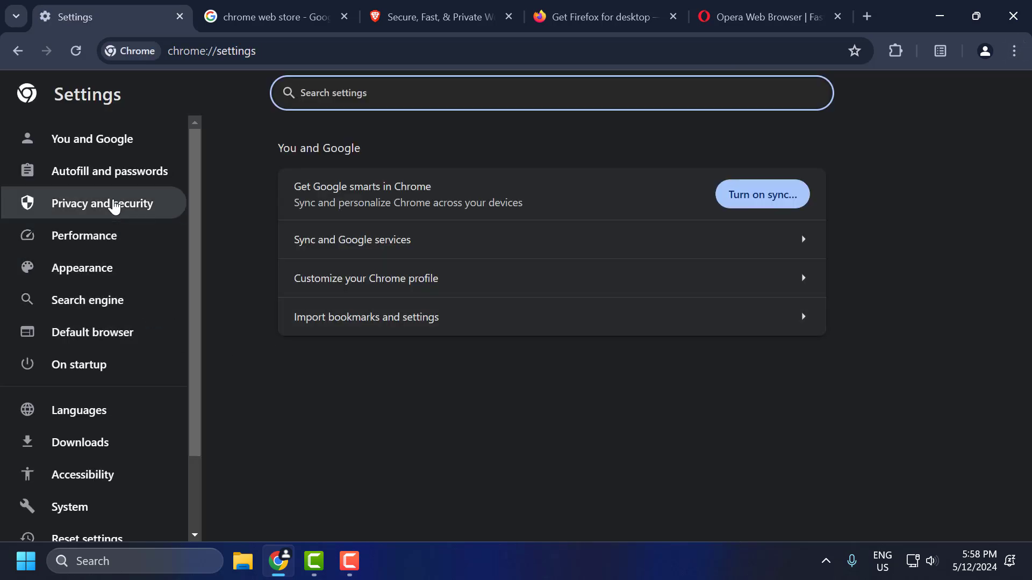
pyautogui.click(130, 208)
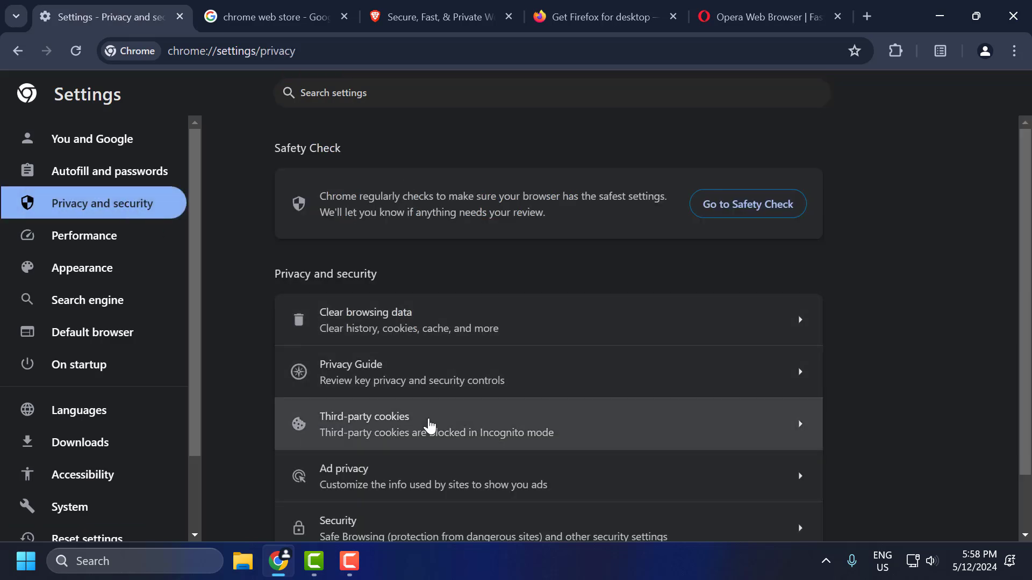
pyautogui.click(430, 426)
pyautogui.scroll(-6, 538, 322)
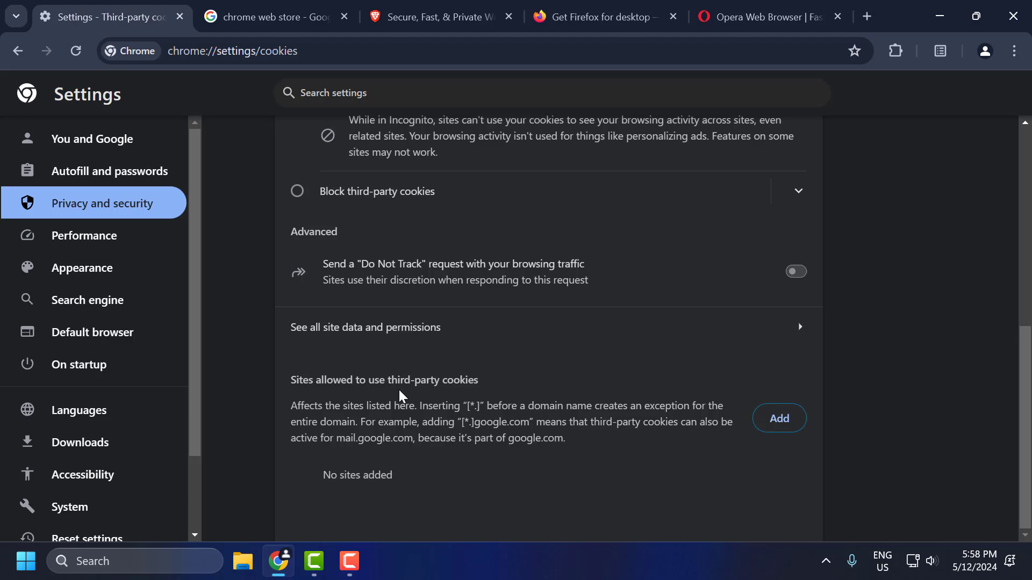
# - Filter all site data for 'what' and delete the whatsapp.com site data
pyautogui.click(513, 330)
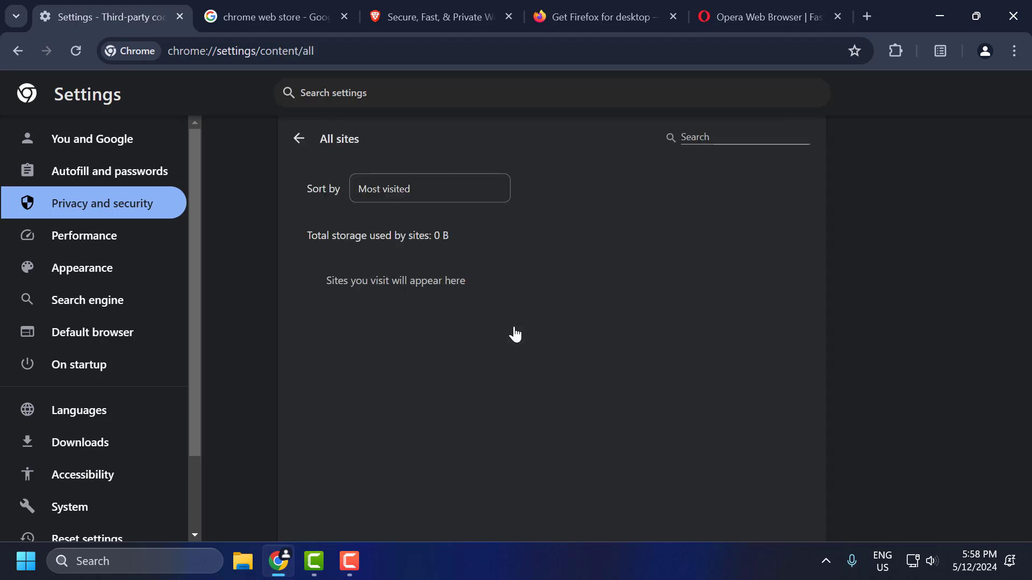
pyautogui.click(693, 137)
pyautogui.write('w')
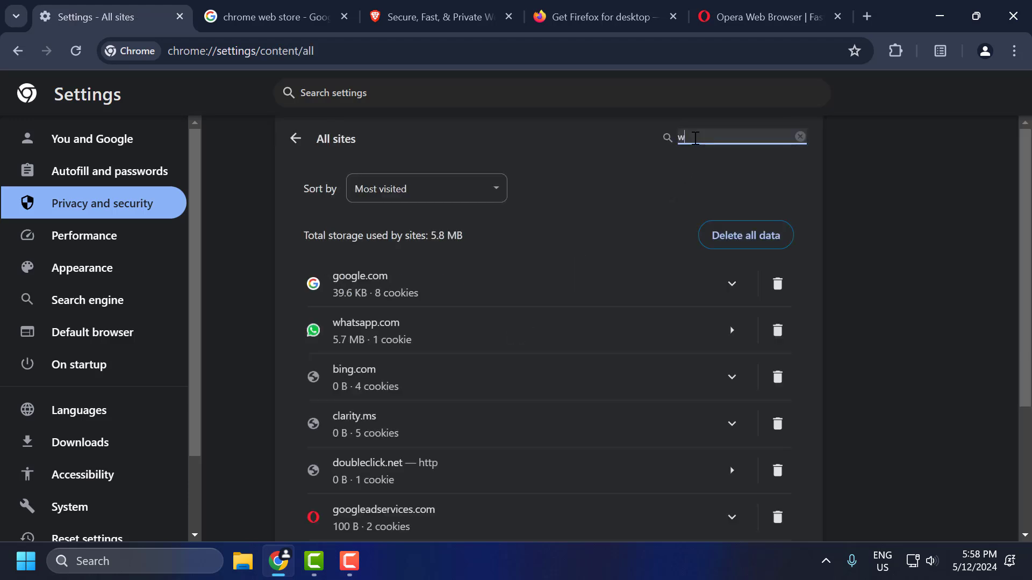
pyautogui.write('hat')
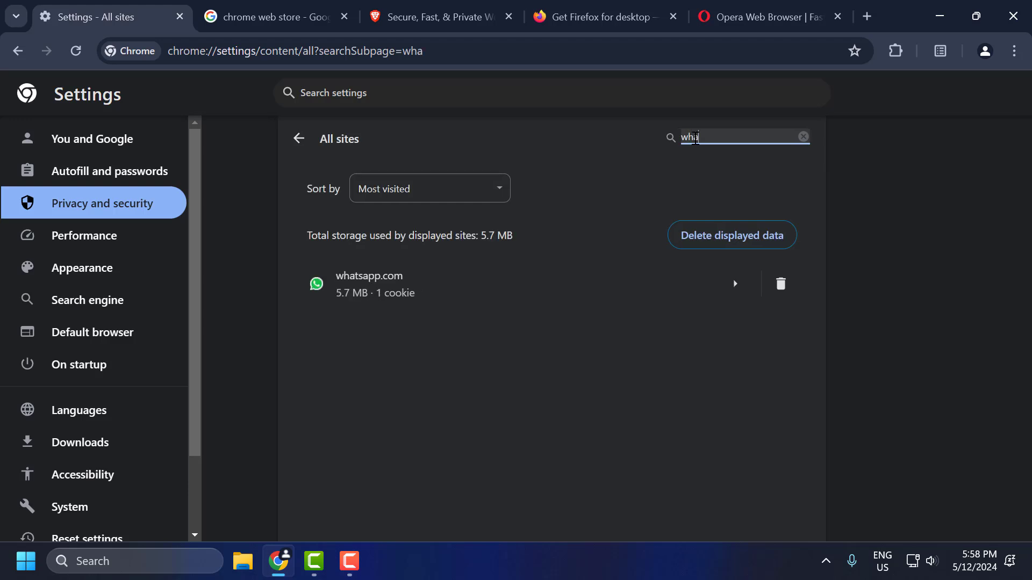
pyautogui.click(781, 284)
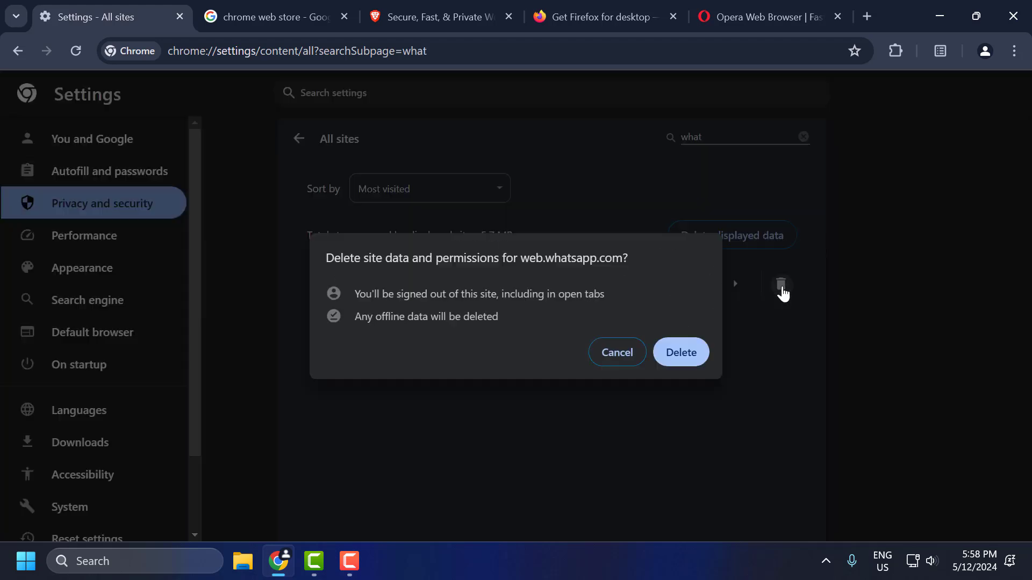
pyautogui.click(687, 357)
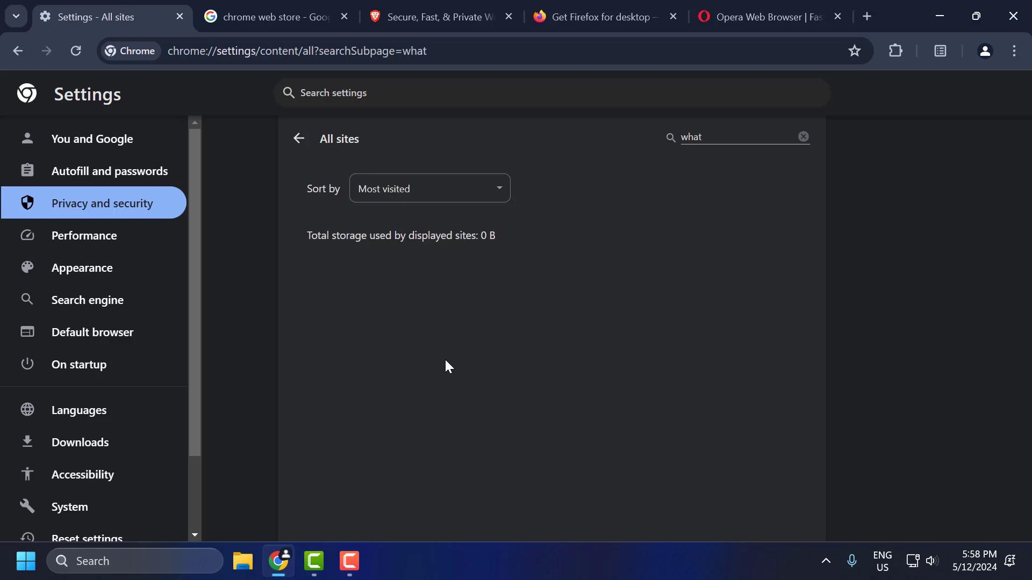
# - Turn off 'Use graphics acceleration when available' in Chrome's System settings
pyautogui.click(80, 510)
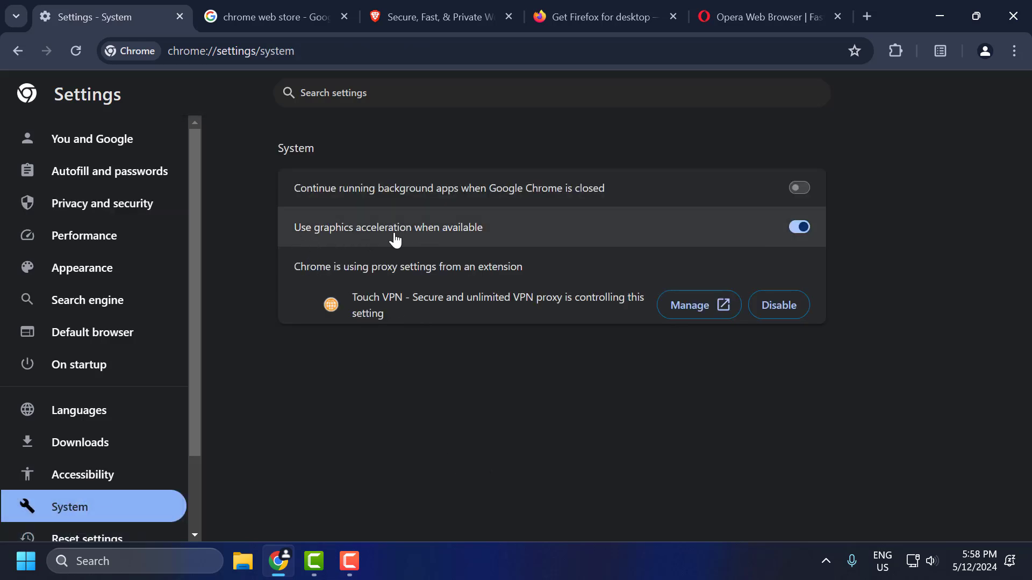
pyautogui.click(799, 228)
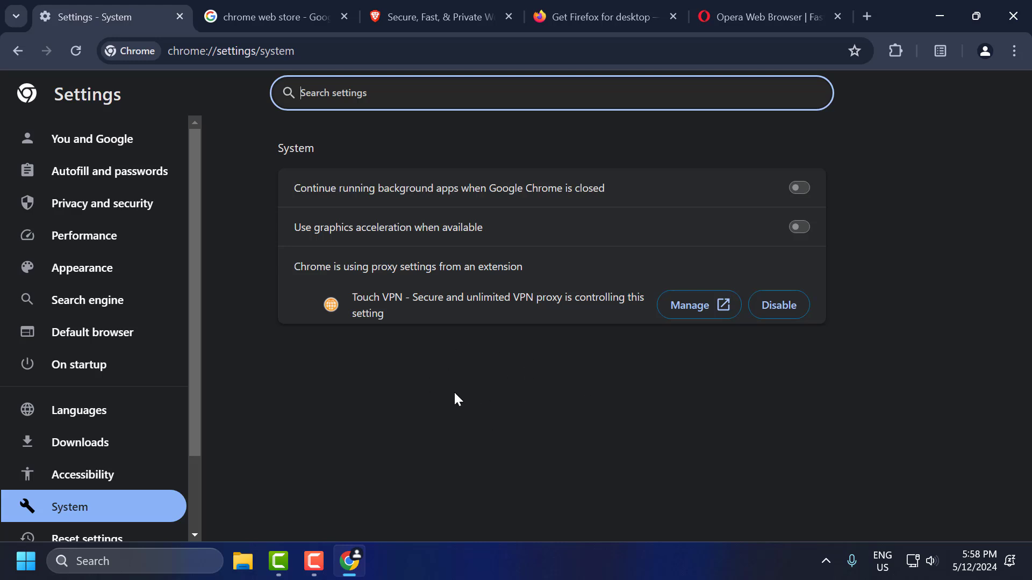
# - Update Chrome to 124.0.6367.202 from About Chrome, relaunch it, and minimize the window
pyautogui.scroll(-3, 81, 366)
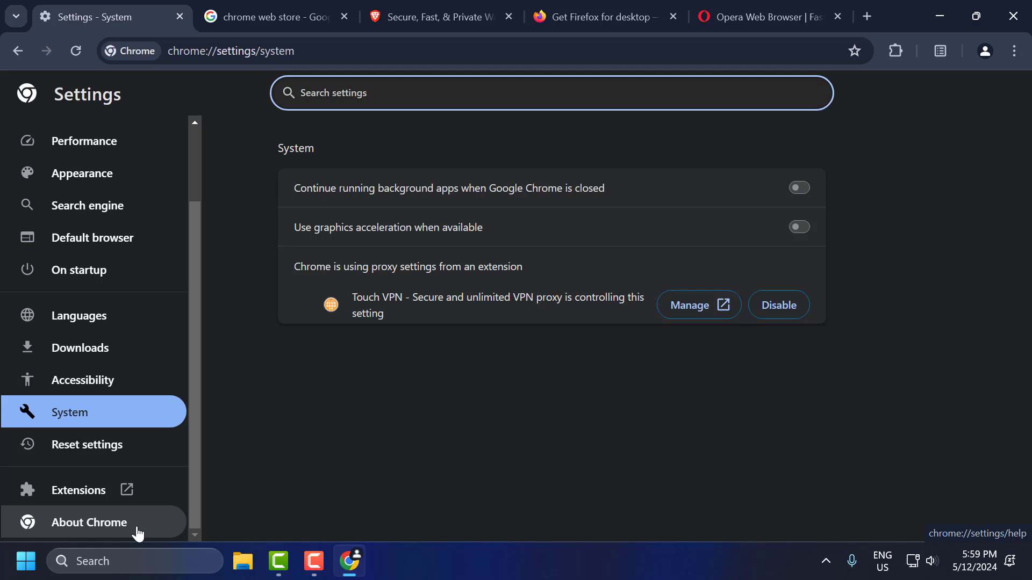
pyautogui.click(113, 532)
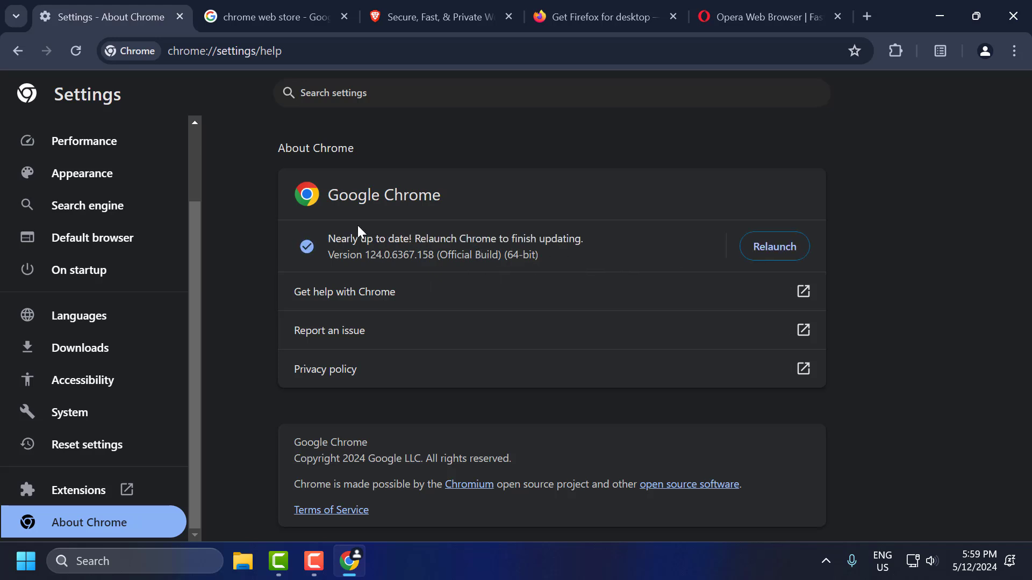
pyautogui.click(774, 256)
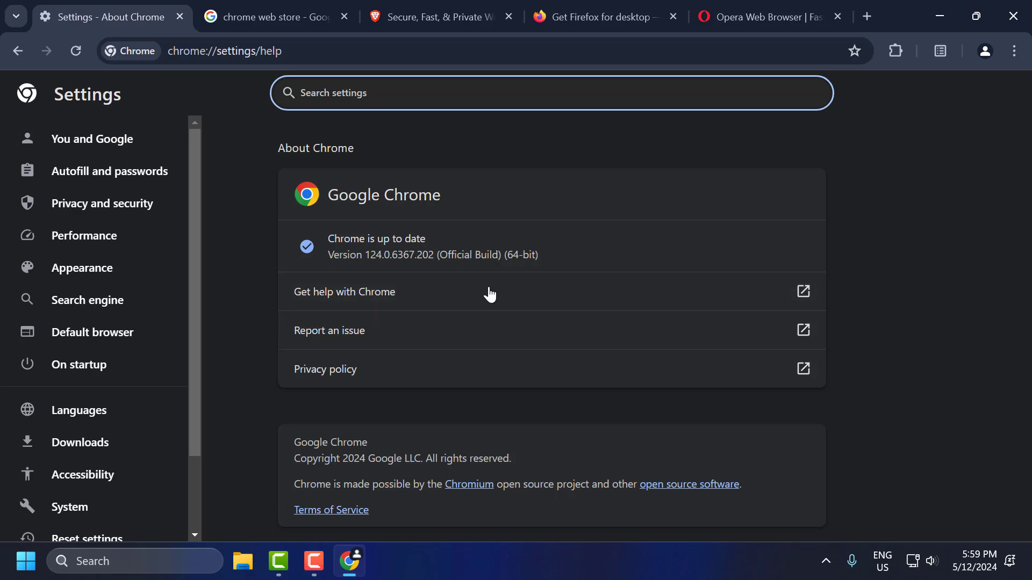
pyautogui.click(940, 17)
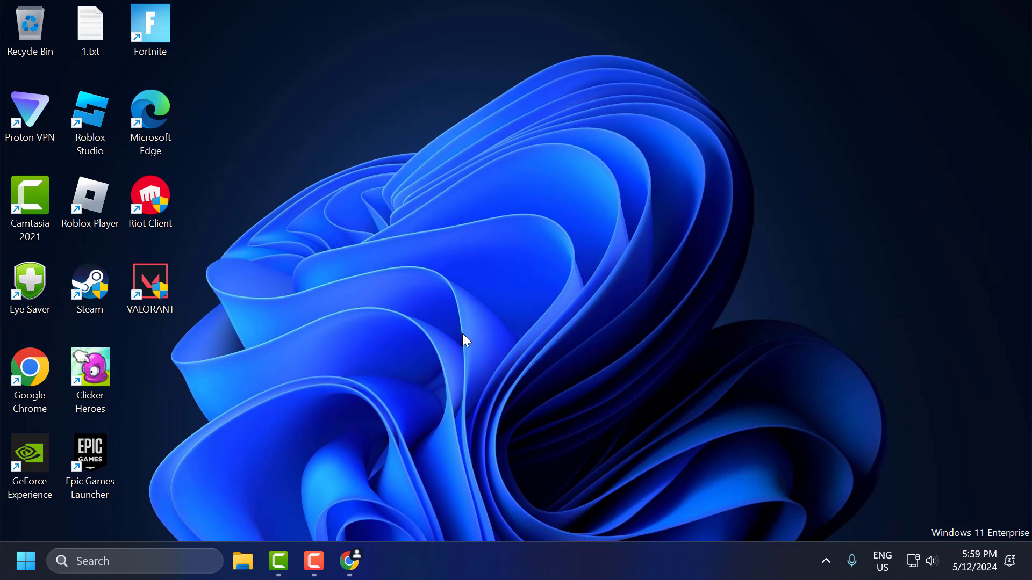
# - Search 'view' to open Network Connections and bring up the Ethernet adapter's Properties
pyautogui.click(188, 562)
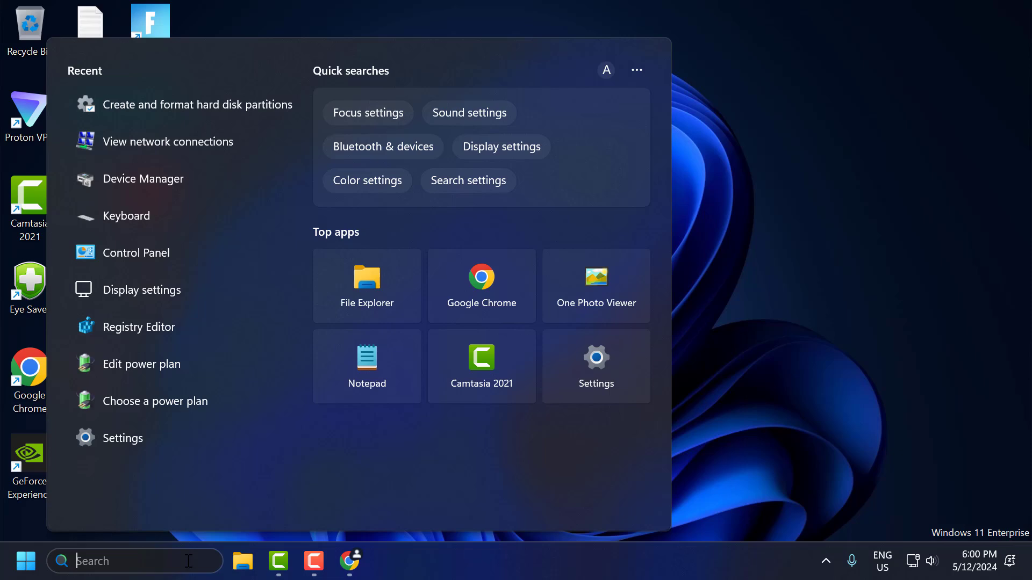
pyautogui.write('view')
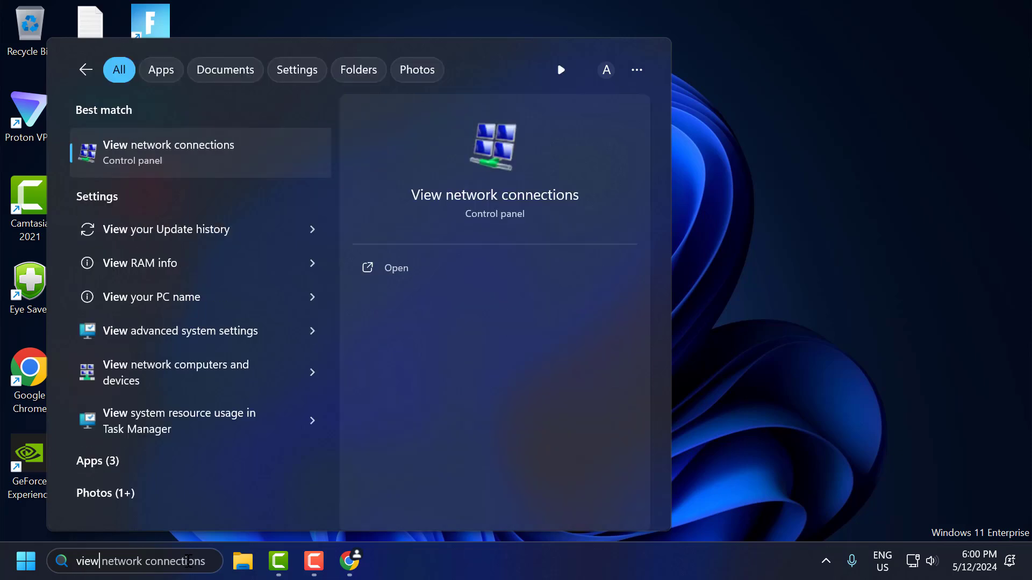
pyautogui.click(293, 162)
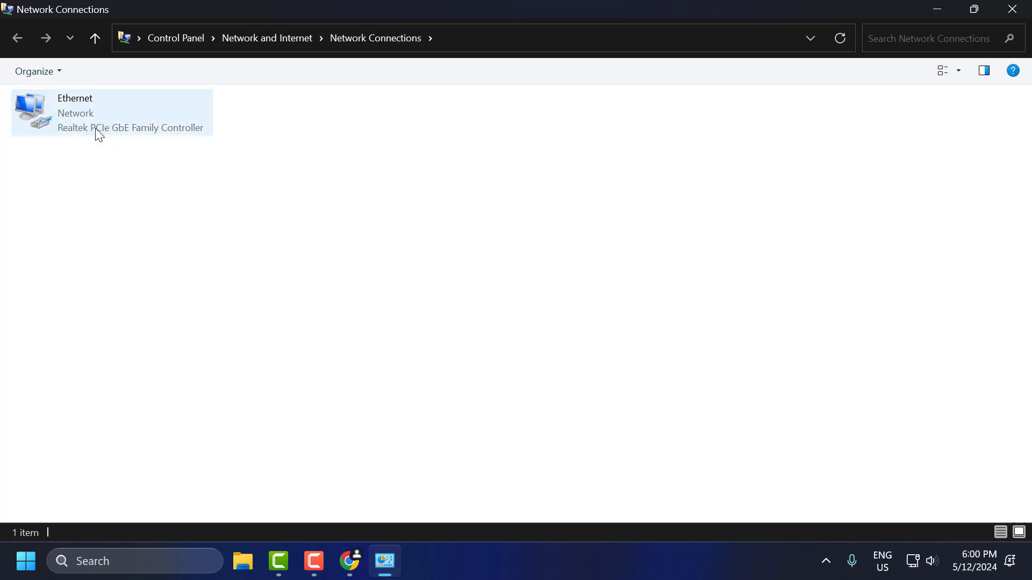
pyautogui.rightClick(82, 116)
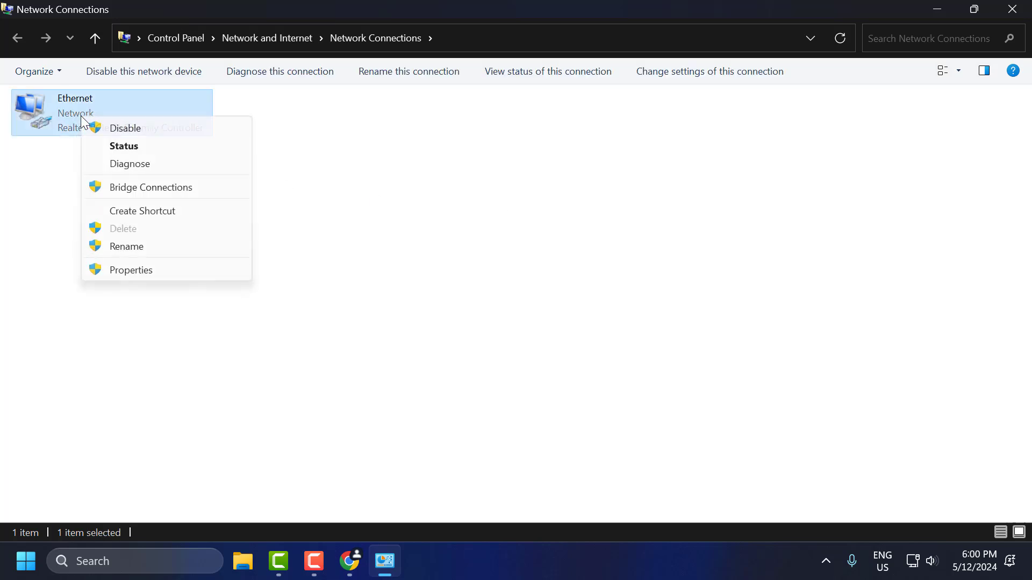
pyautogui.click(166, 277)
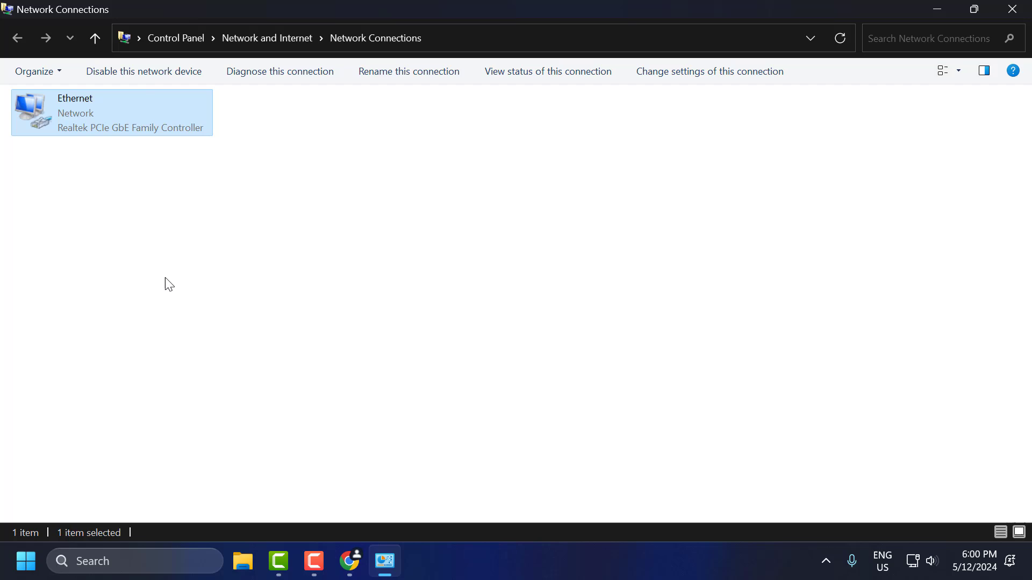
# - Set the Ethernet IPv4 DNS servers to 8.8.8.8 and 8.8.4.4, then close the properties
pyautogui.click(134, 258)
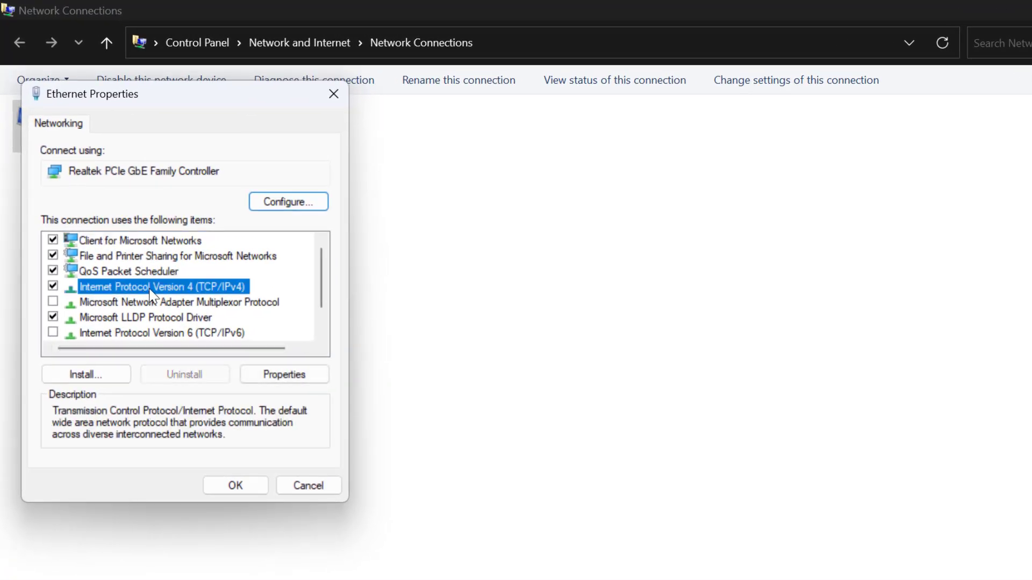
pyautogui.click(295, 382)
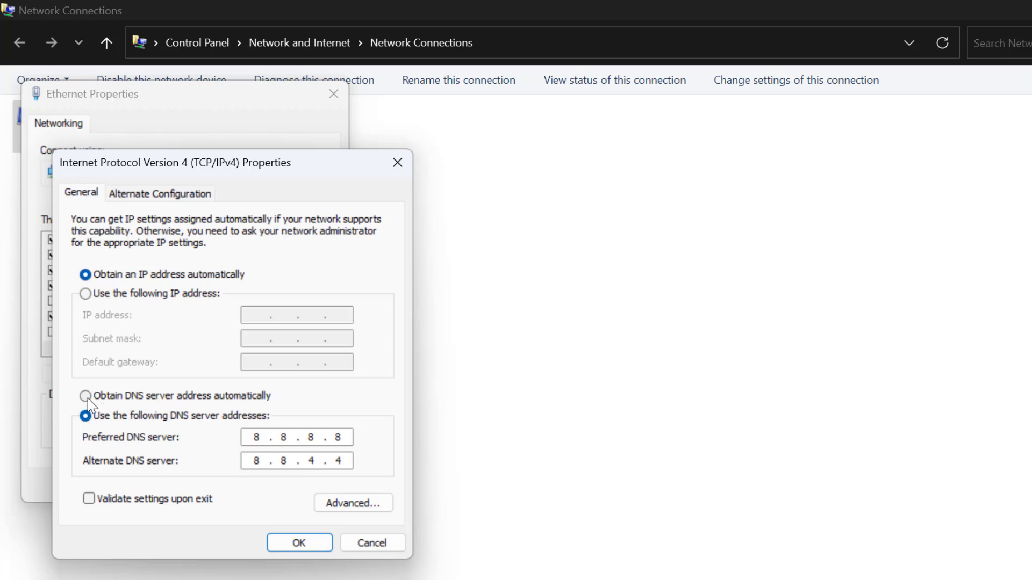
pyautogui.click(86, 396)
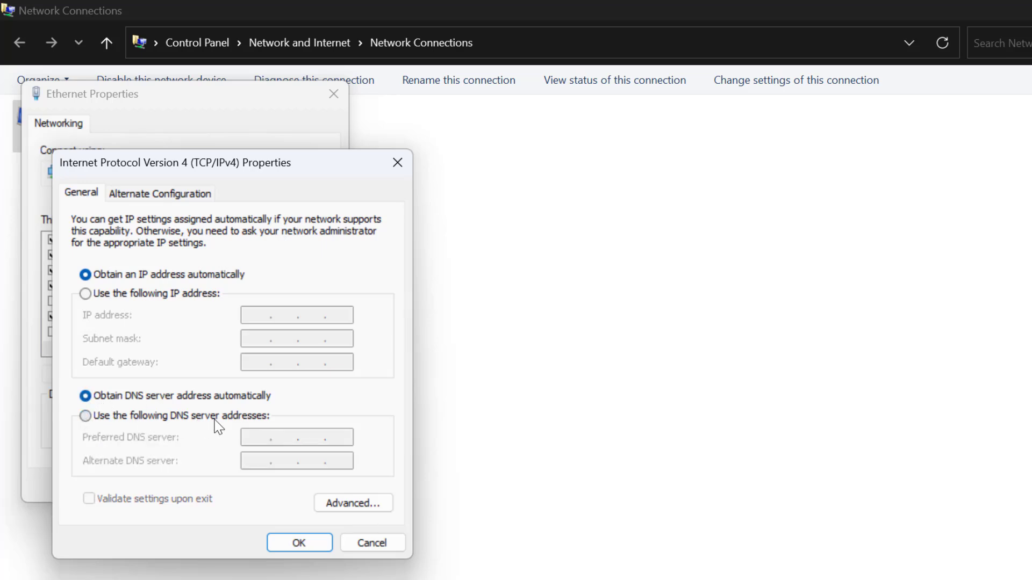
pyautogui.click(86, 416)
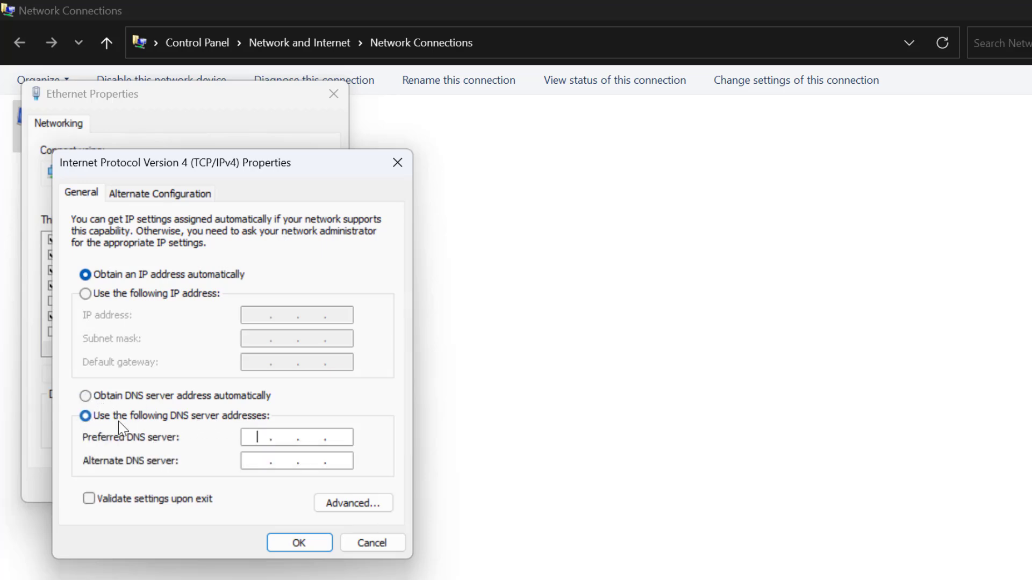
pyautogui.click(253, 437)
pyautogui.write('8.8.8.8')
pyautogui.click(250, 462)
pyautogui.write('8.8.4.4')
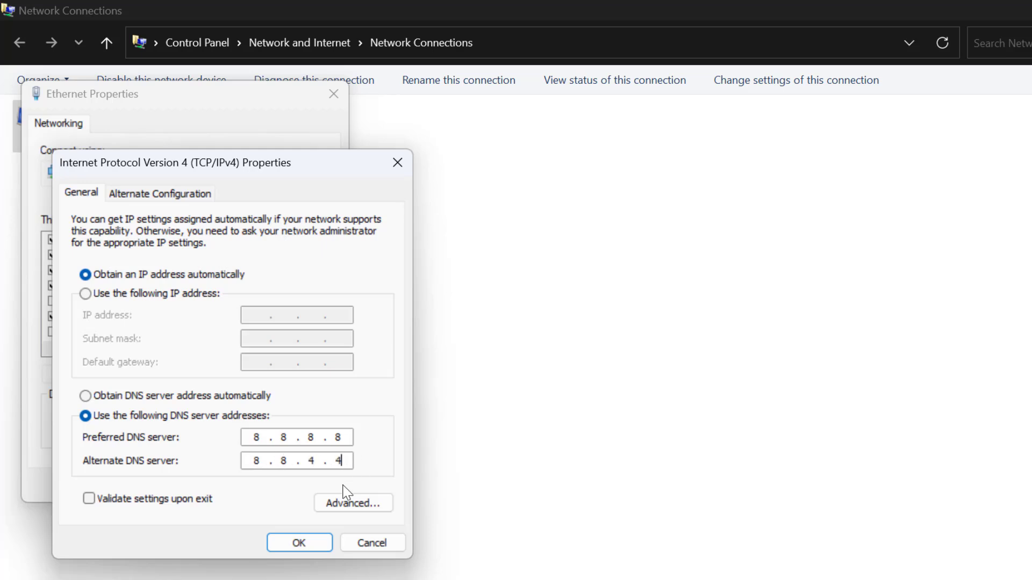
pyautogui.click(301, 544)
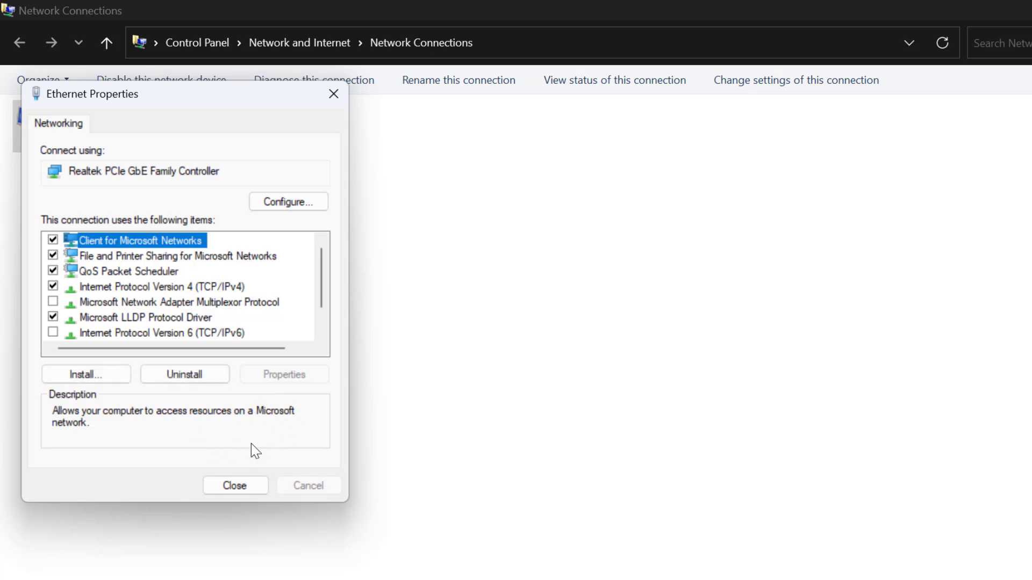
pyautogui.click(236, 486)
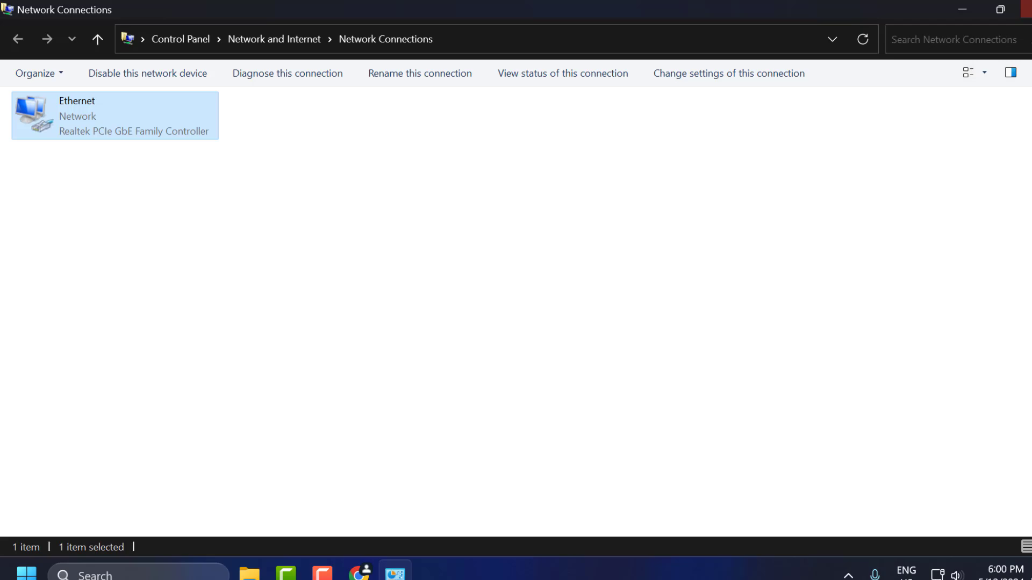
pyautogui.click(1028, 9)
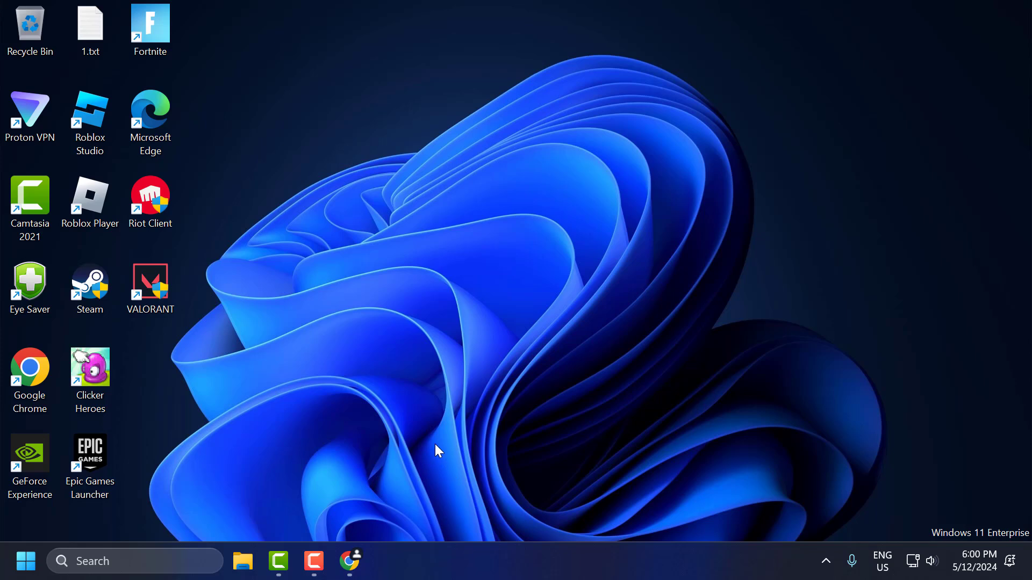
# - Go to the Chrome Web Store and search for 'vpn' extensions
pyautogui.click(349, 561)
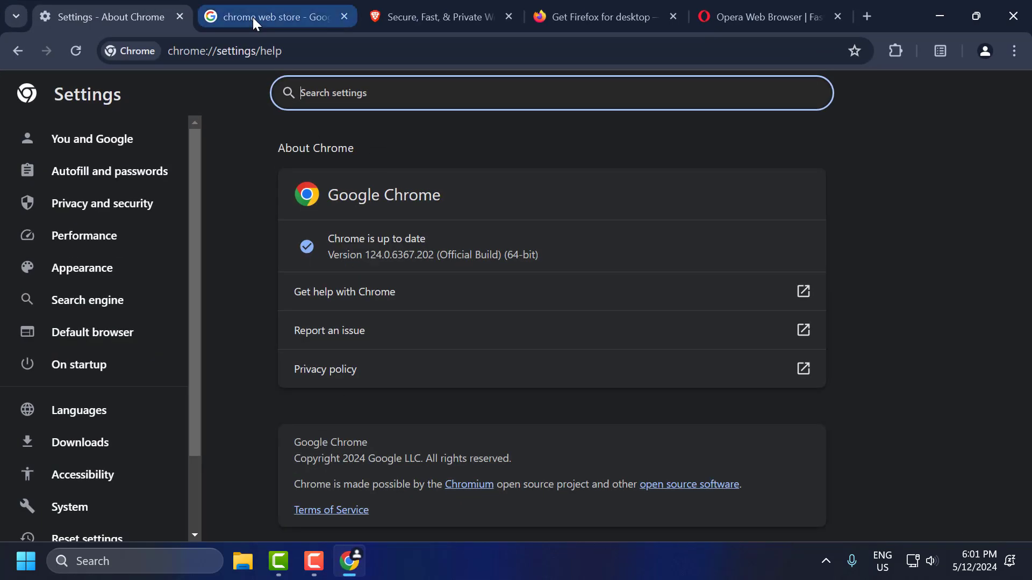
pyautogui.click(253, 18)
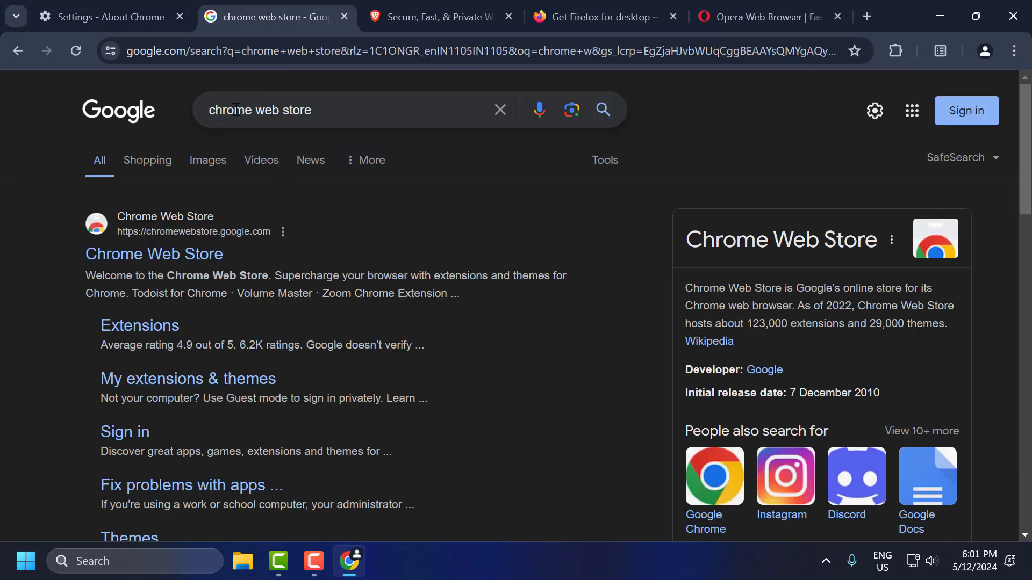
pyautogui.click(195, 258)
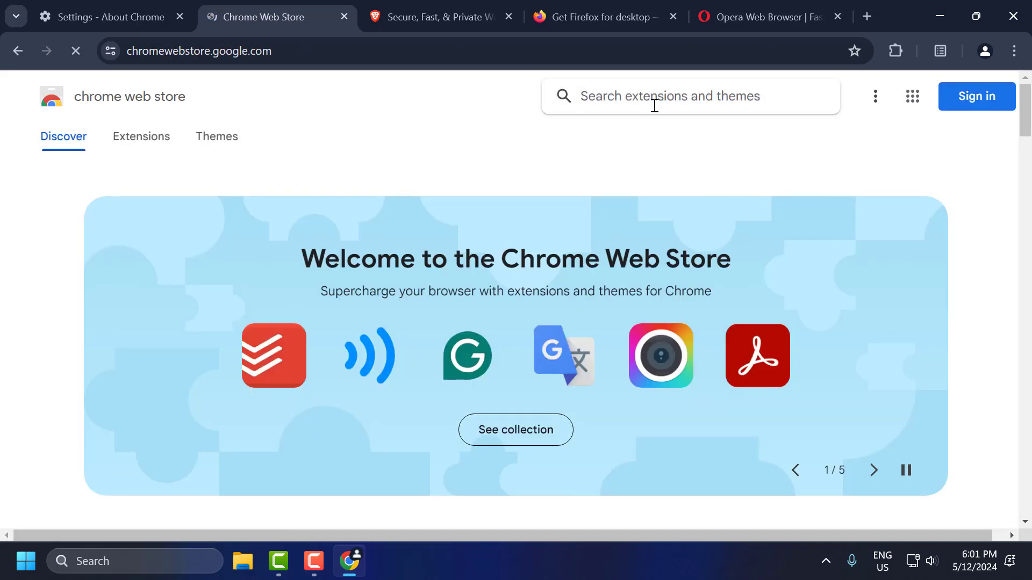
pyautogui.click(655, 105)
pyautogui.write('vpn')
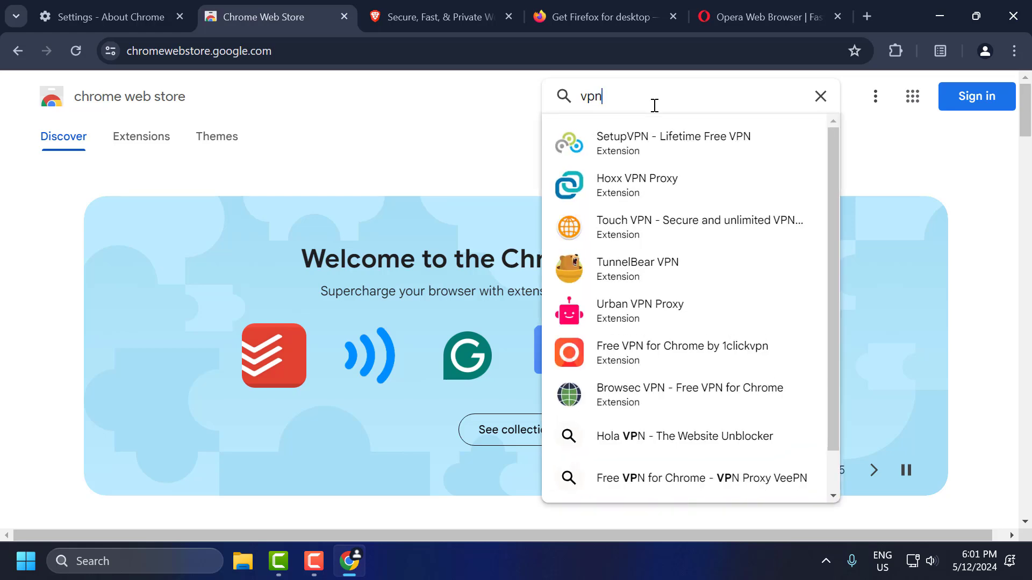
pyautogui.press('Return')
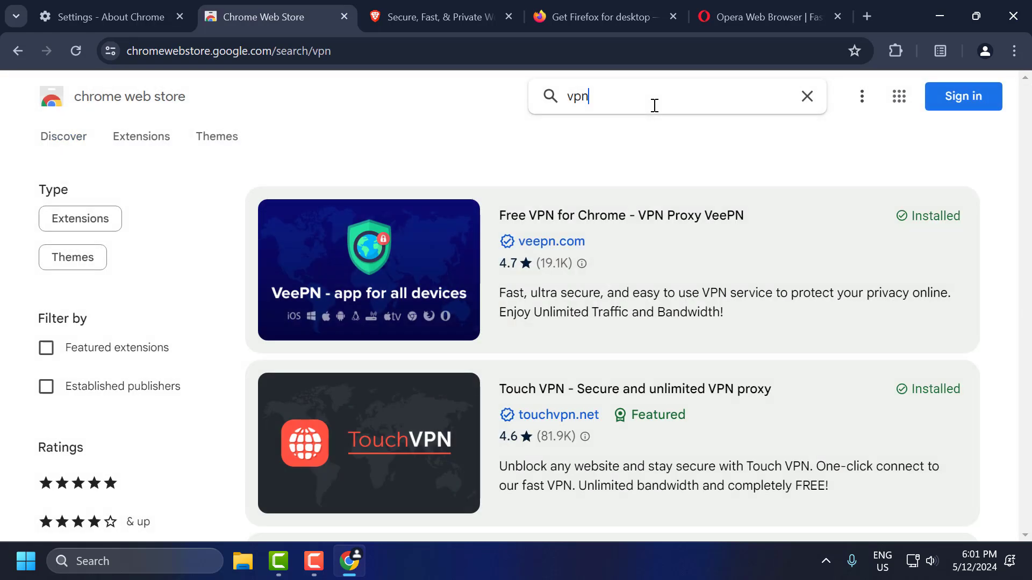
# - Install the Browsec VPN - Free VPN for Chrome extension
pyautogui.scroll(-4, 633, 312)
pyautogui.scroll(-3, 632, 312)
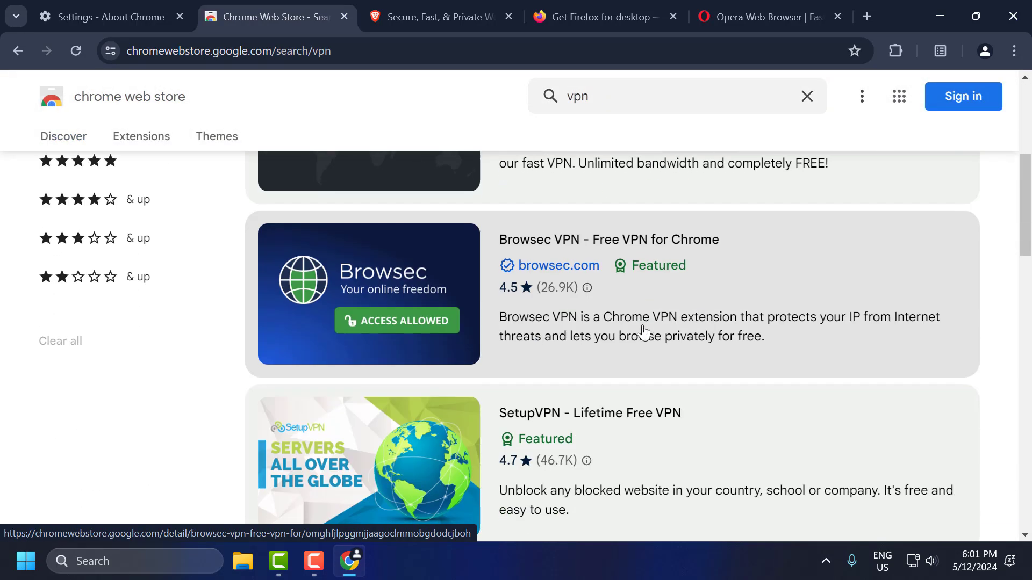
pyautogui.click(723, 222)
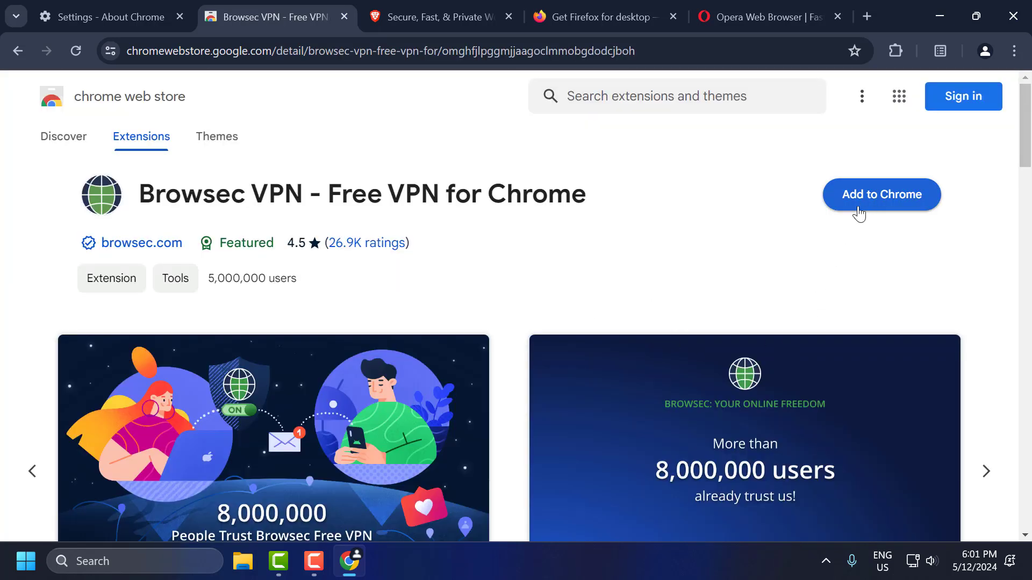
pyautogui.click(858, 206)
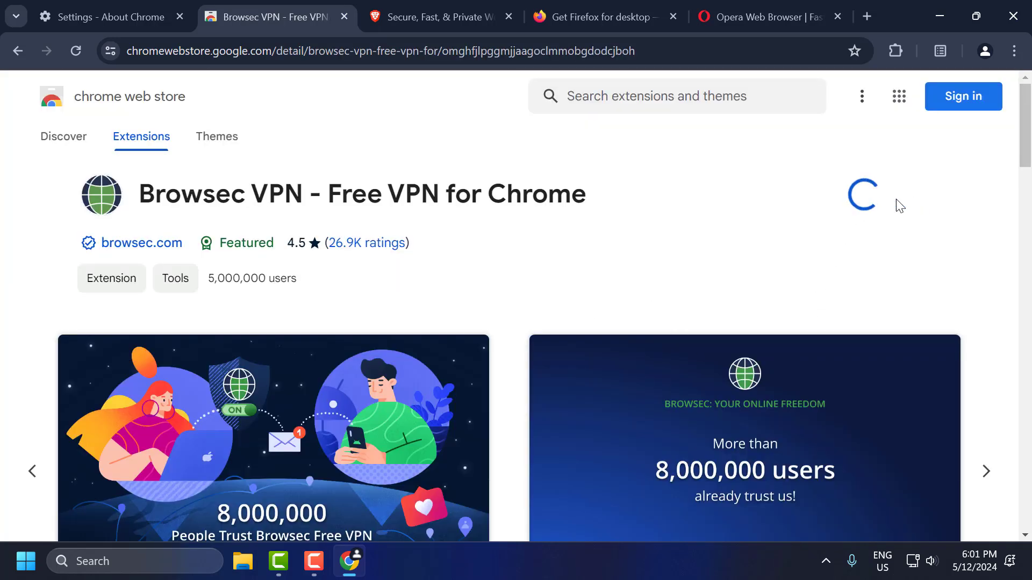
pyautogui.click(588, 197)
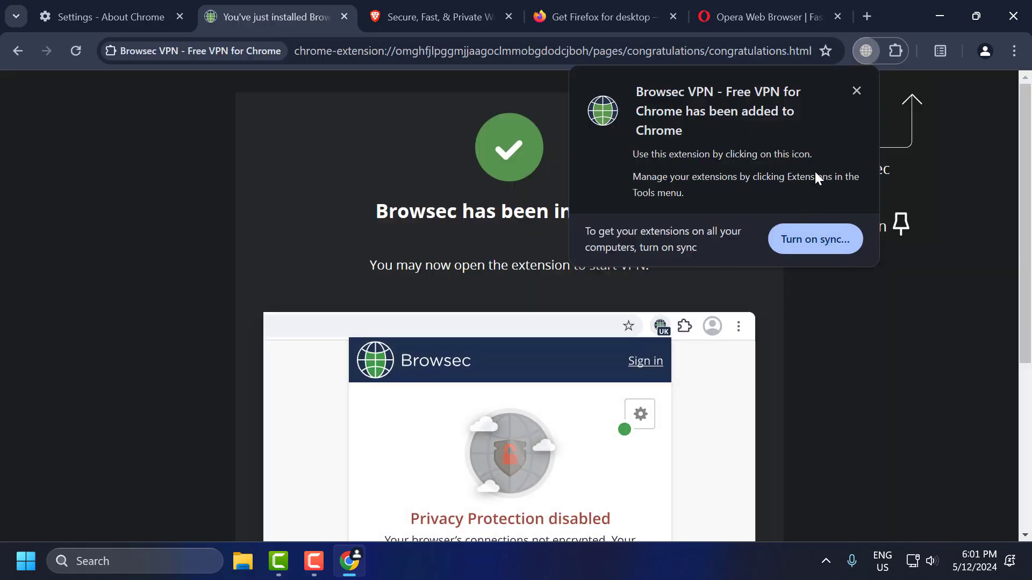
# - Accept Browsec's terms and start the VPN connection
pyautogui.click(892, 53)
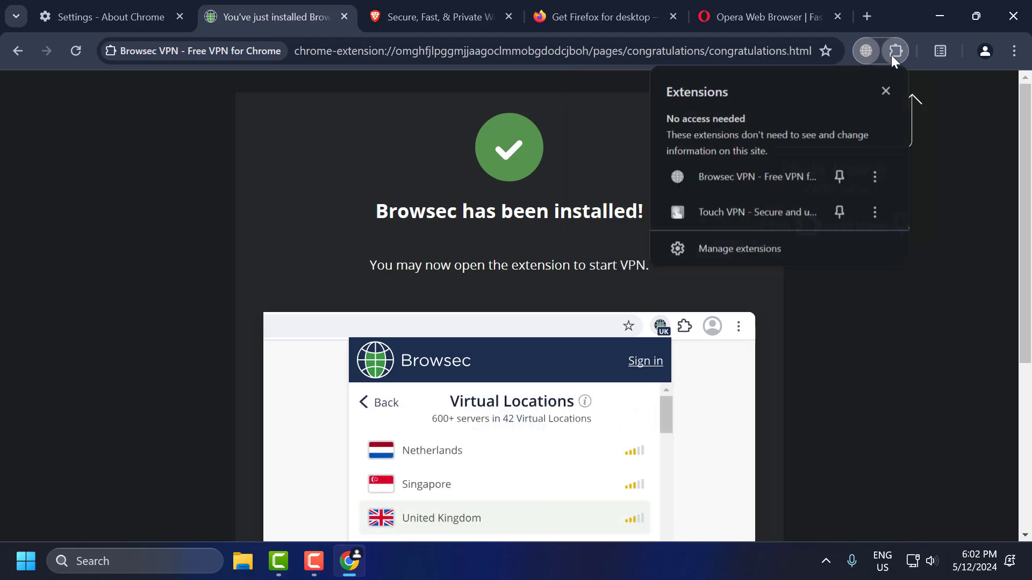
pyautogui.click(751, 180)
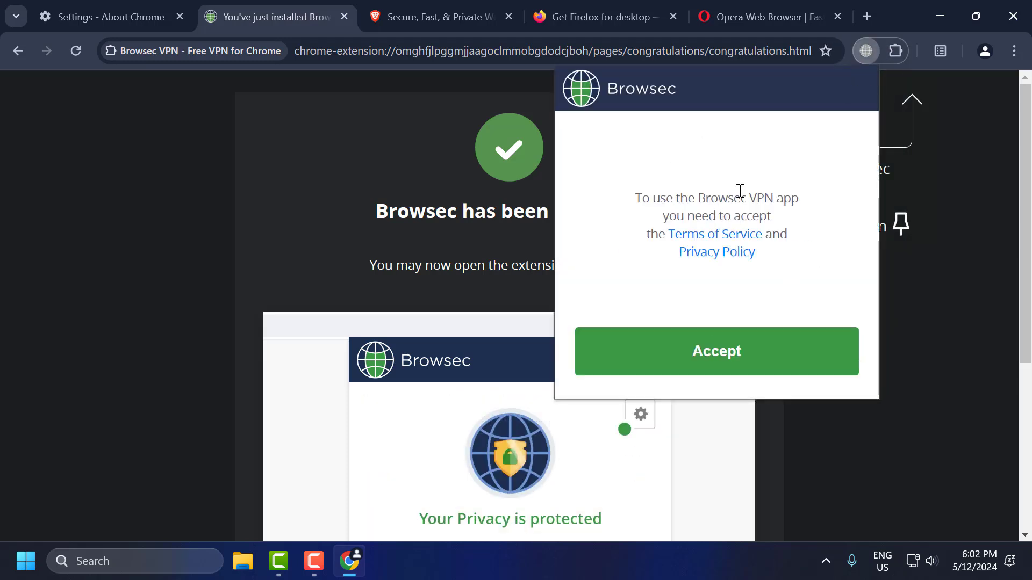
pyautogui.click(694, 367)
pyautogui.click(702, 333)
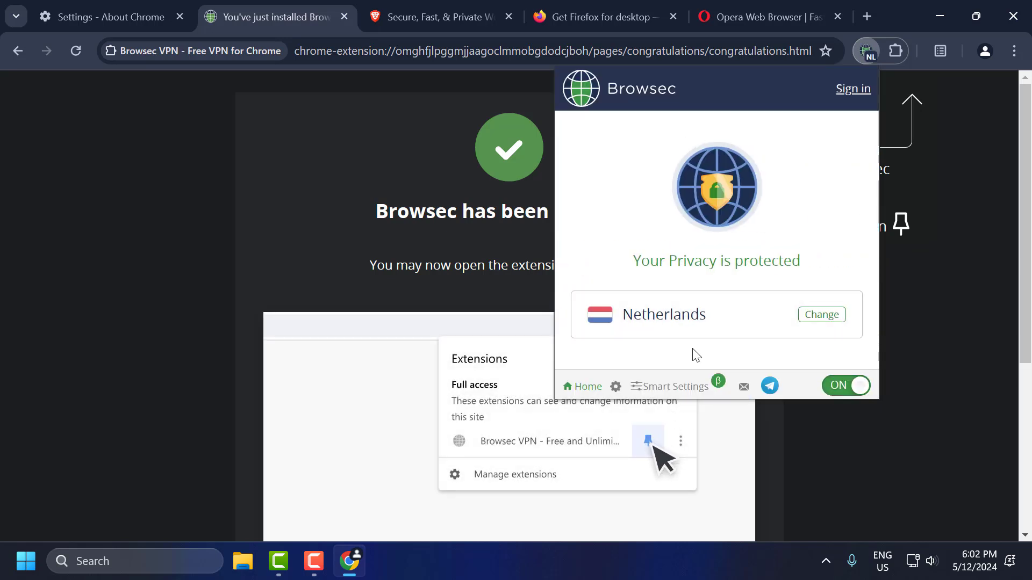
# - Switch the Browsec VPN location to Singapore, close the panel, and minimize Chrome
pyautogui.click(713, 299)
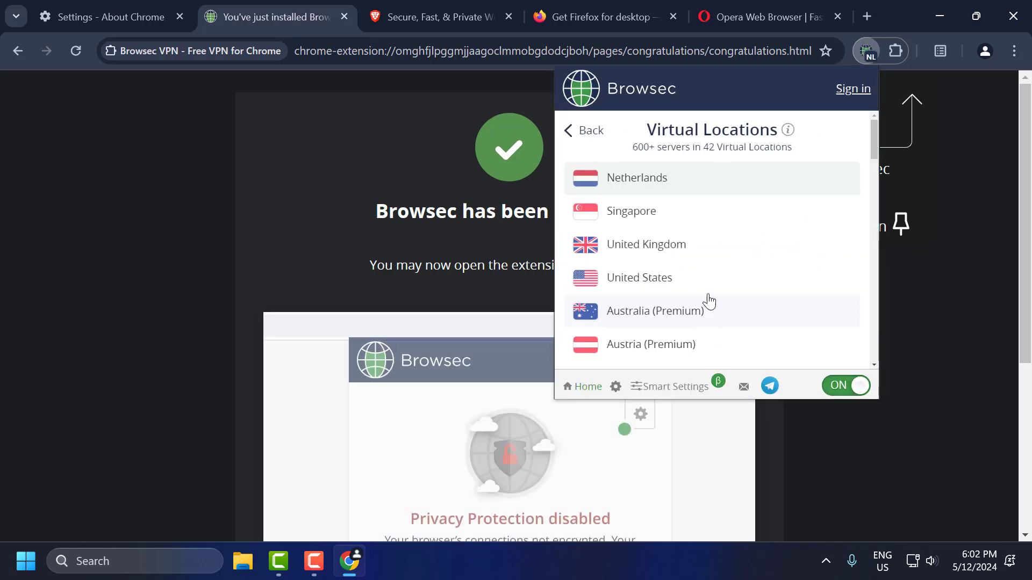
pyautogui.click(663, 217)
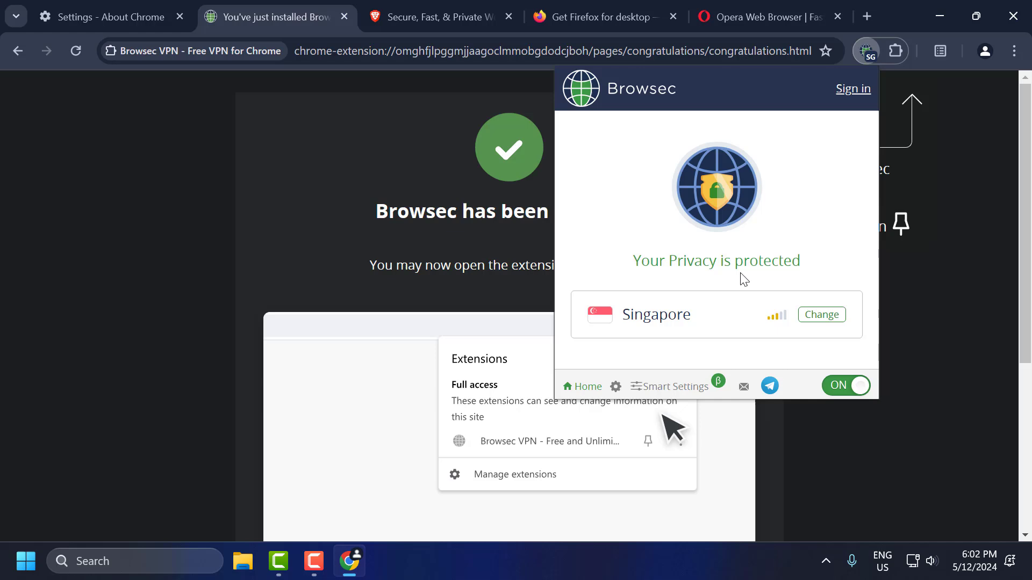
pyautogui.click(433, 160)
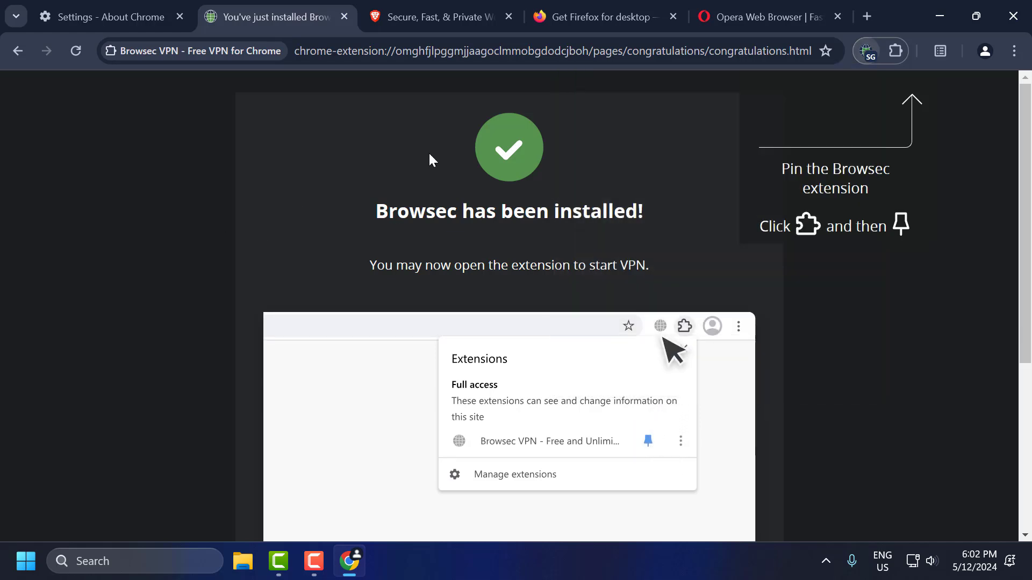
pyautogui.click(939, 16)
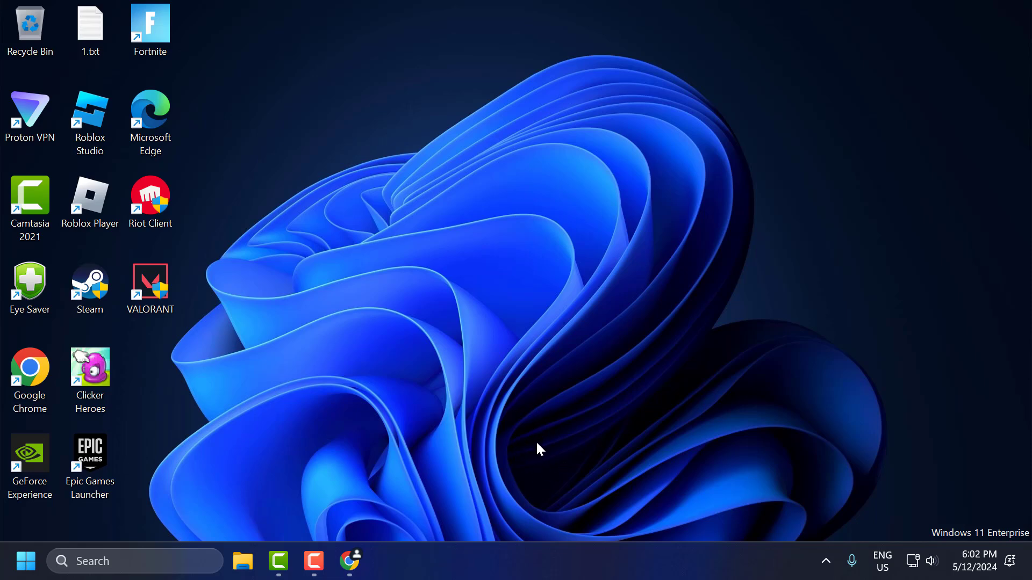
pyautogui.click(349, 559)
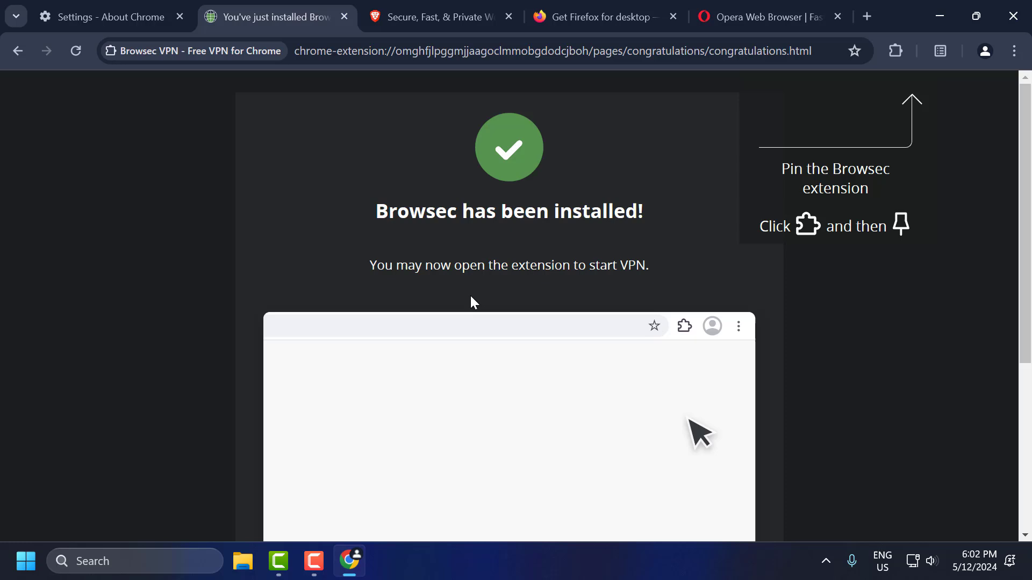
pyautogui.click(426, 20)
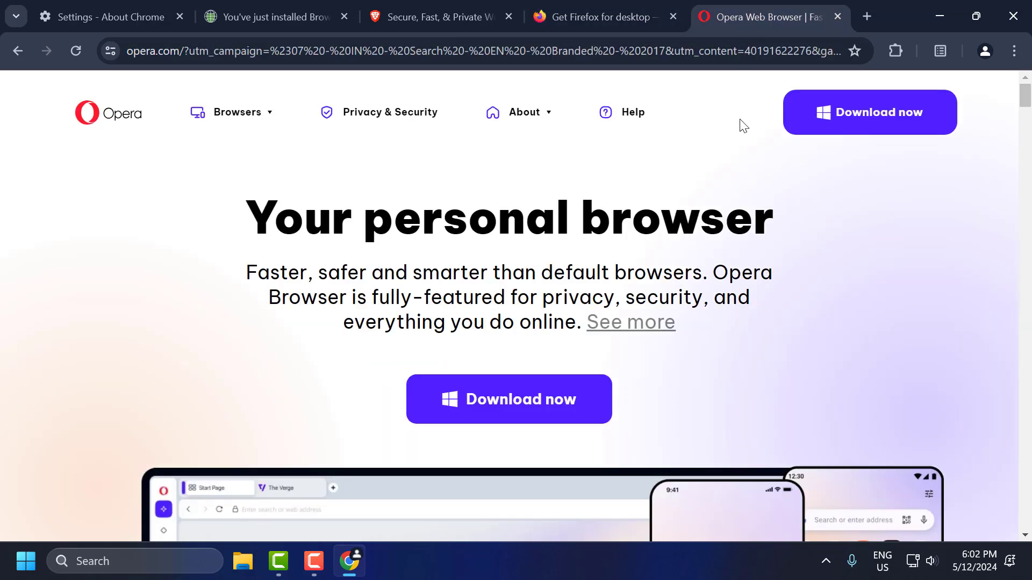
pyautogui.click(941, 16)
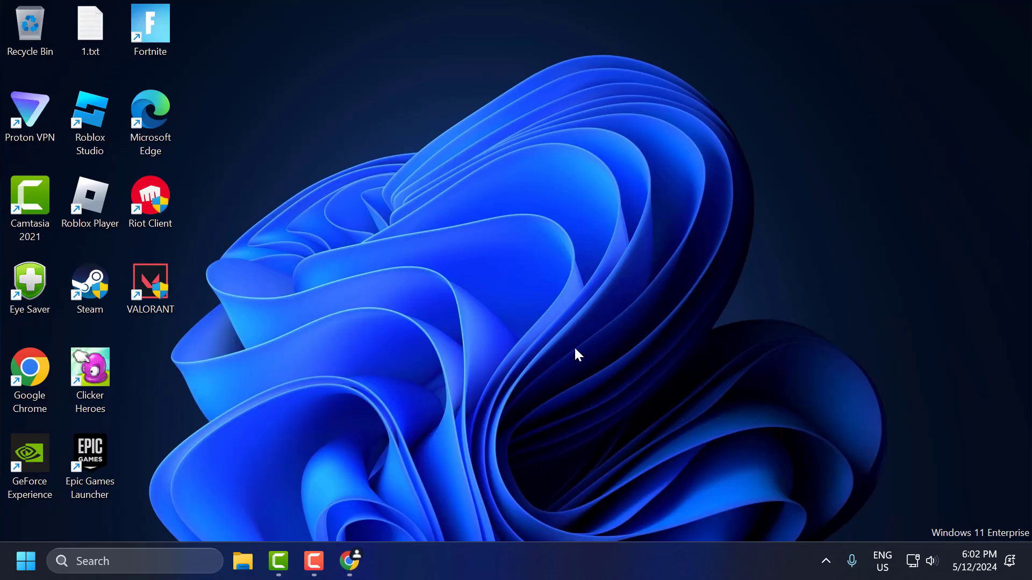